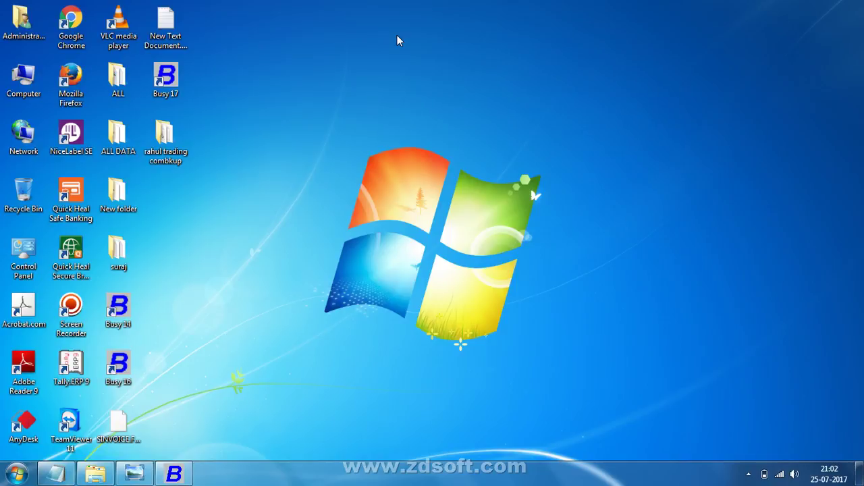
Switch to the mfg image folder window, then back to Busy 17
key("alt+Tab")
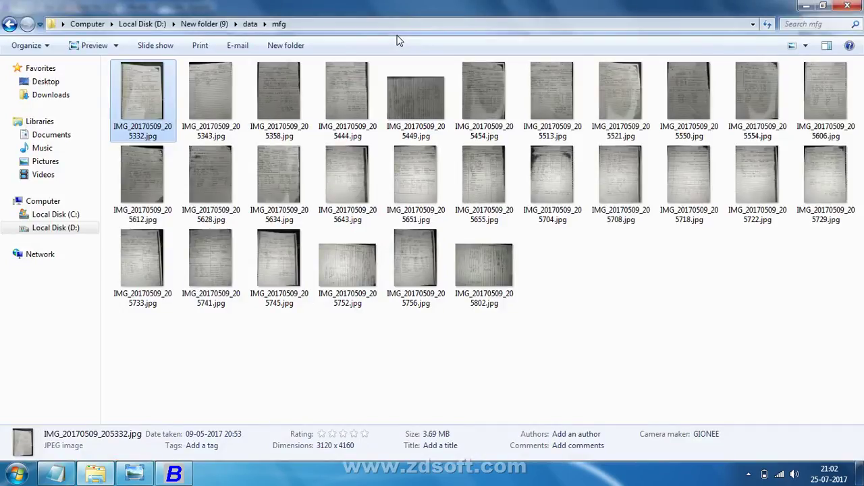
key("alt+Tab")
Dismiss the congratulations message and save a superuser name and password for Physical Stock
key("Return")
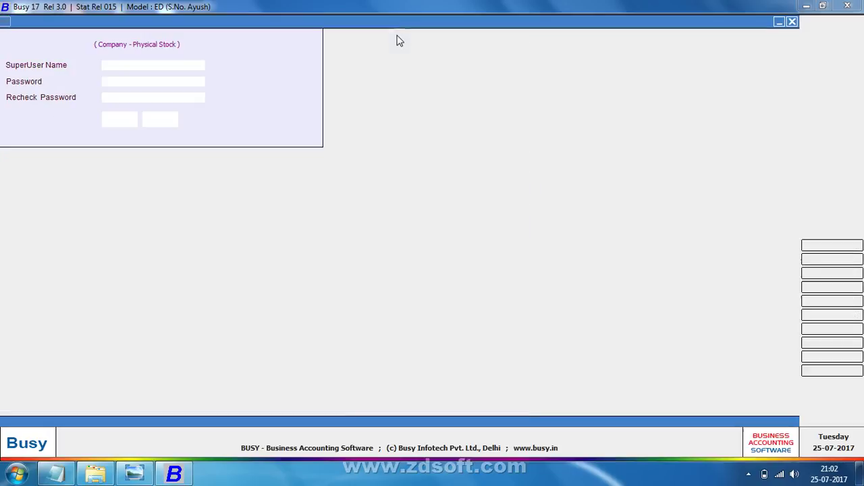
type("P")
key("Return")
type("p")
key("Return")
type("p")
key("Return")
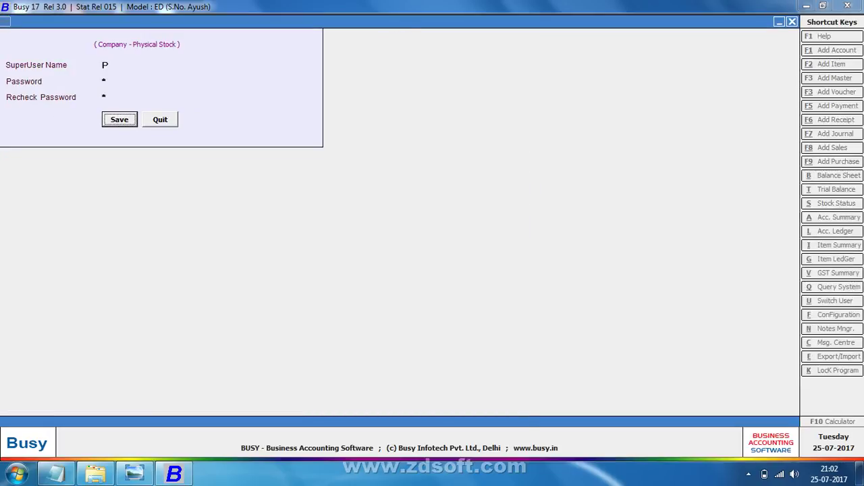
key("Return")
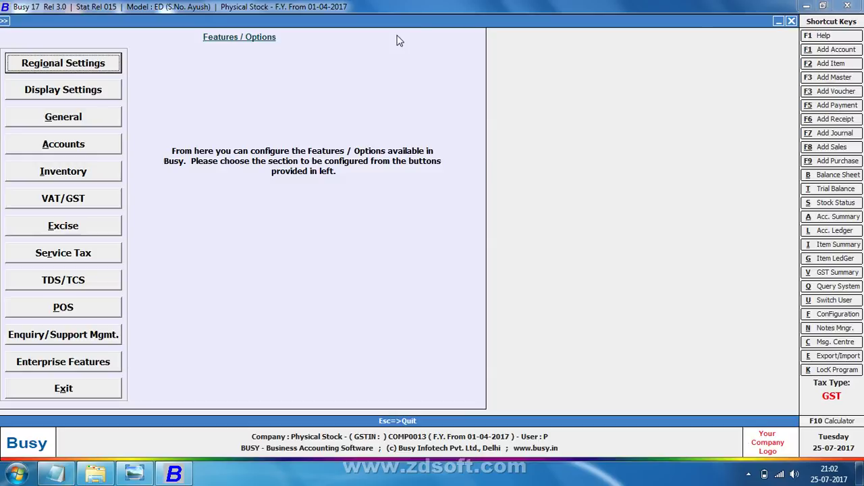
Close Features / Options and open the Transactions menu
key("Escape")
key("Right")
key("Right")
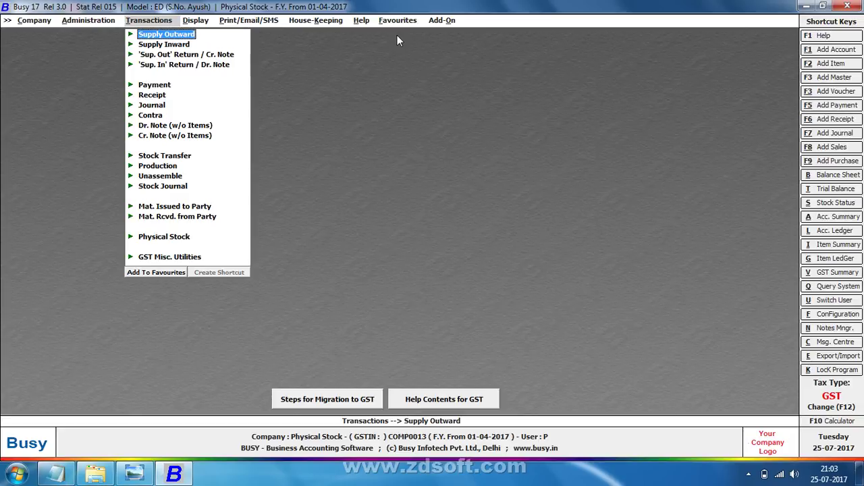
Start a new item under Administration > Masters > Item > Add and dismiss the WMI error
key("Down")
key("Down")
key("Down")
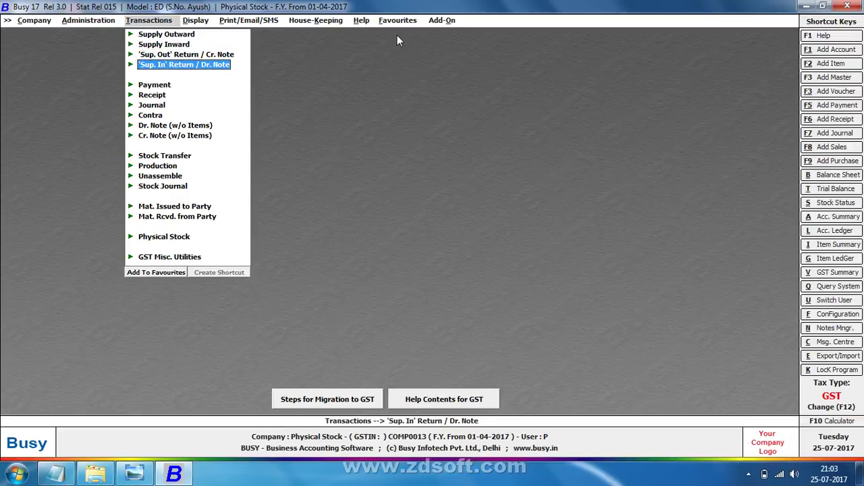
key("Left")
key("Right")
key("Down")
key("Down")
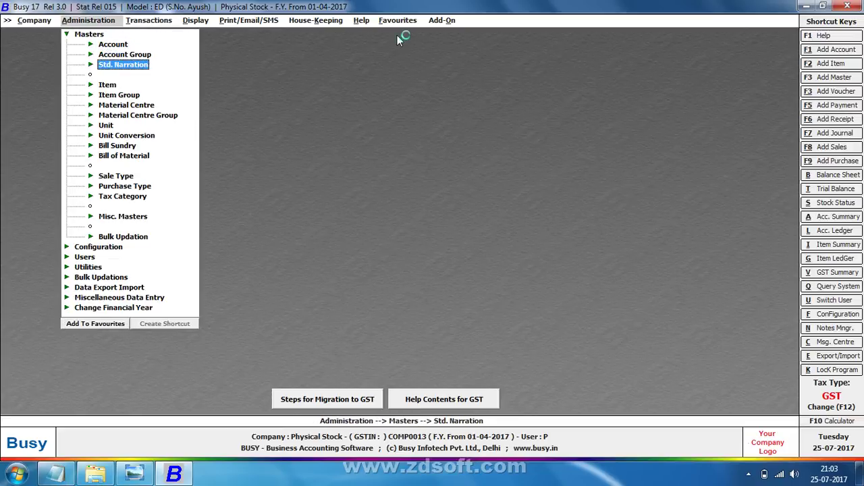
key("Down")
key("Right")
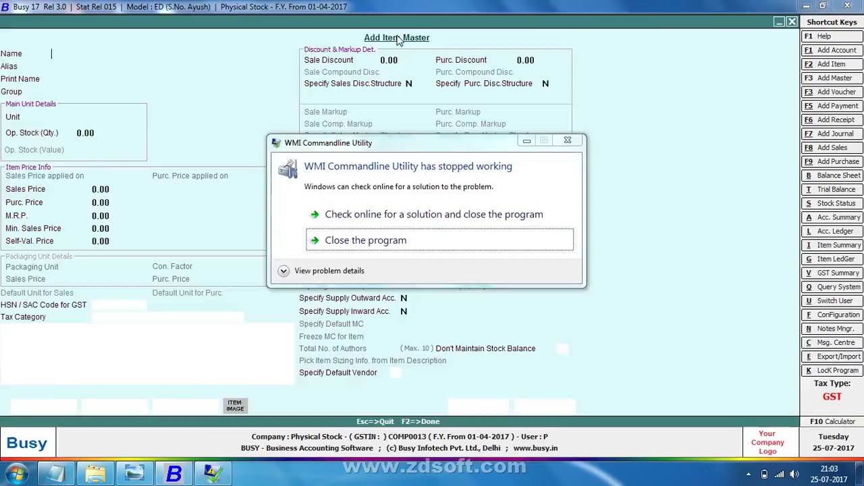
left_click(440, 242)
Name the new item 'ITEM 01' with unit Pcs
type("IT")
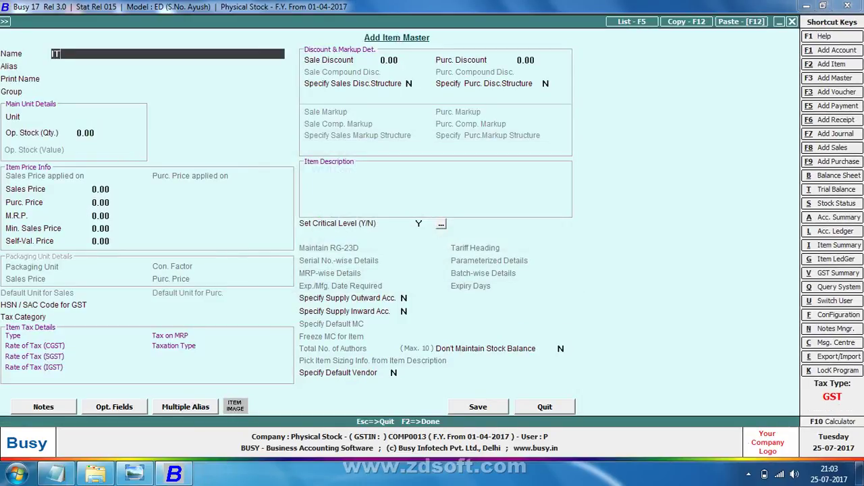
type("EM 01")
key("Return")
key("Return")
key("Return")
key("Return")
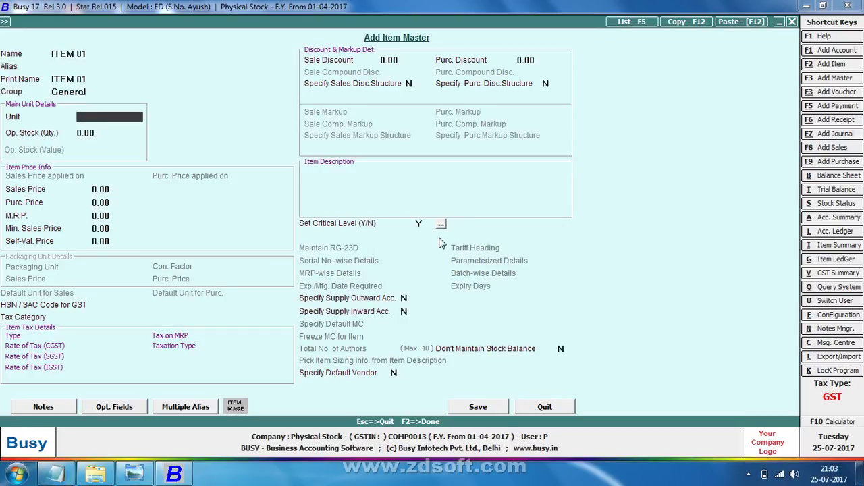
type("P")
key("Return")
key("Return")
Give ITEM 01 purchase price 100 and opening stock 90, then save it
key("Return")
type("1")
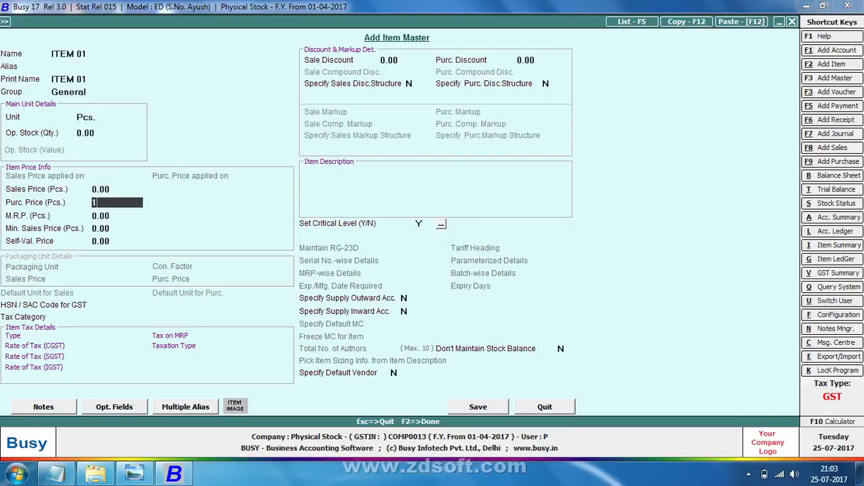
type("00")
key("Return")
key("Up")
key("Up")
key("Up")
key("Up")
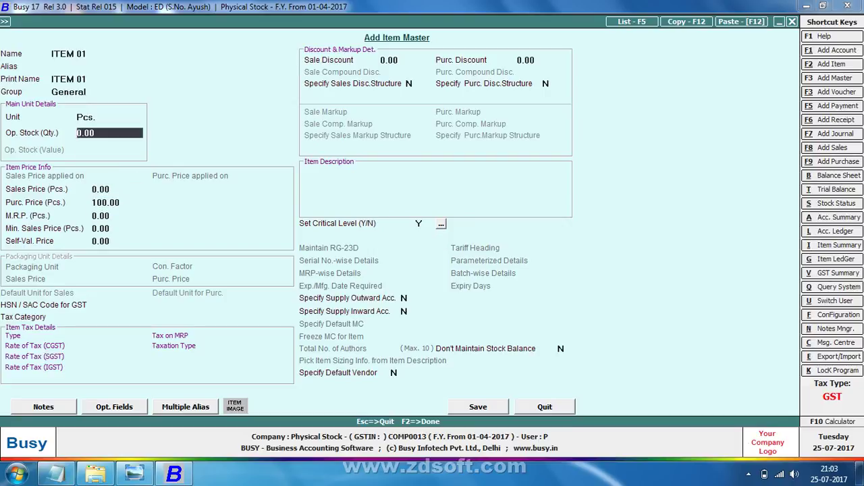
key("Return")
type("90")
key("Return")
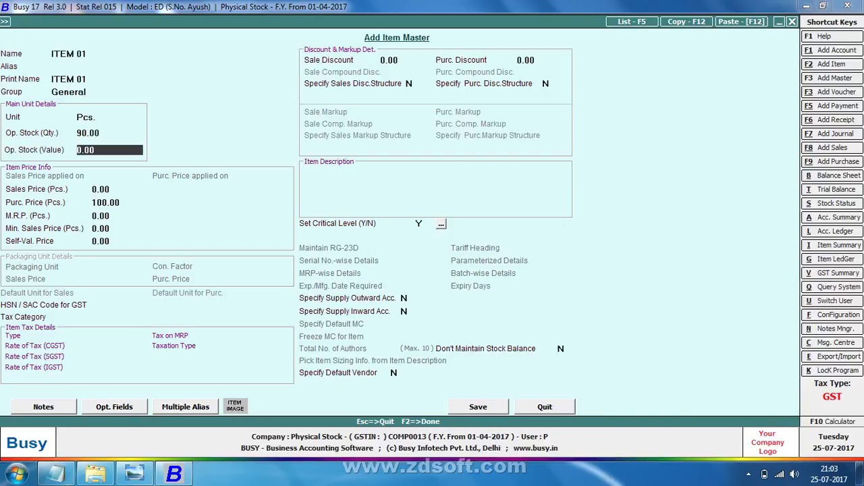
key("F2")
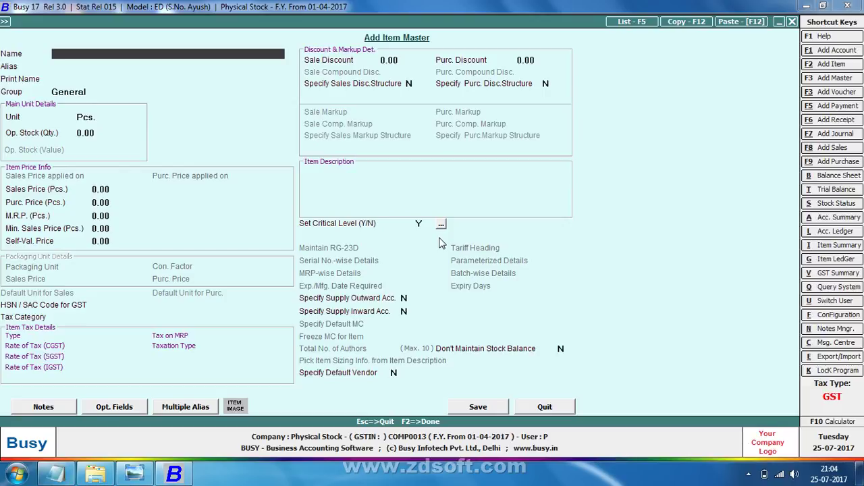
Close the item form and start a new Physical Stock voucher from Transactions
key("Escape")
key("Escape")
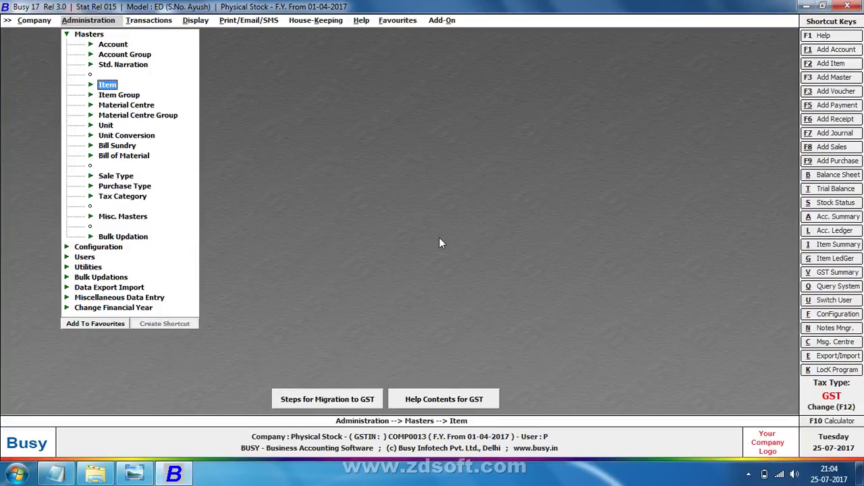
key("Escape")
key("Right")
key("Down")
key("Down")
key("Down")
key("Down")
key("Down")
key("Down")
key("Down")
key("Down")
key("Down")
key("Down")
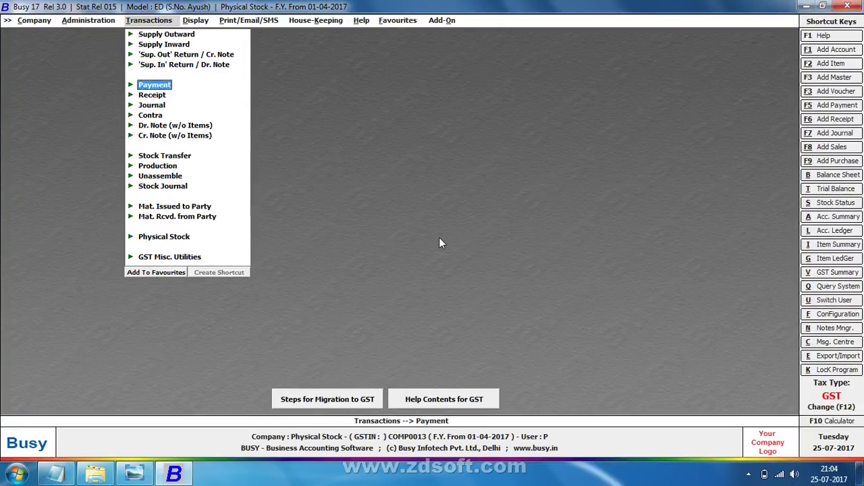
key("Down")
key("Down")
key("Down")
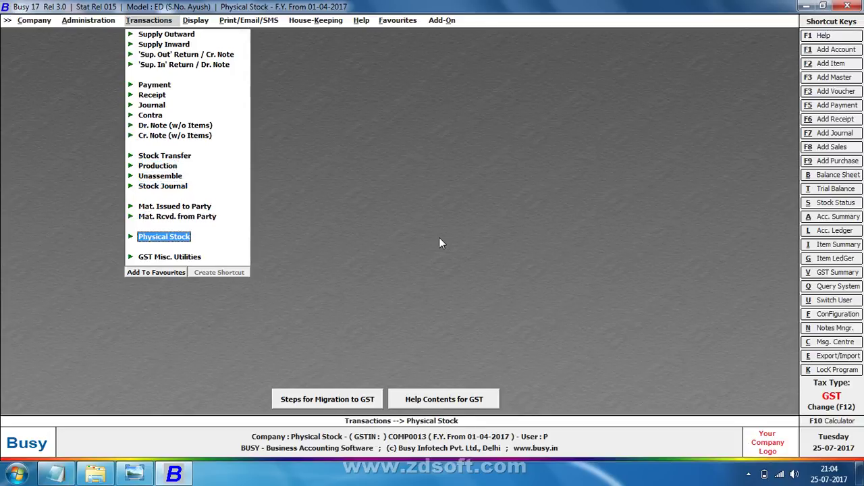
key("Return")
key("Return")
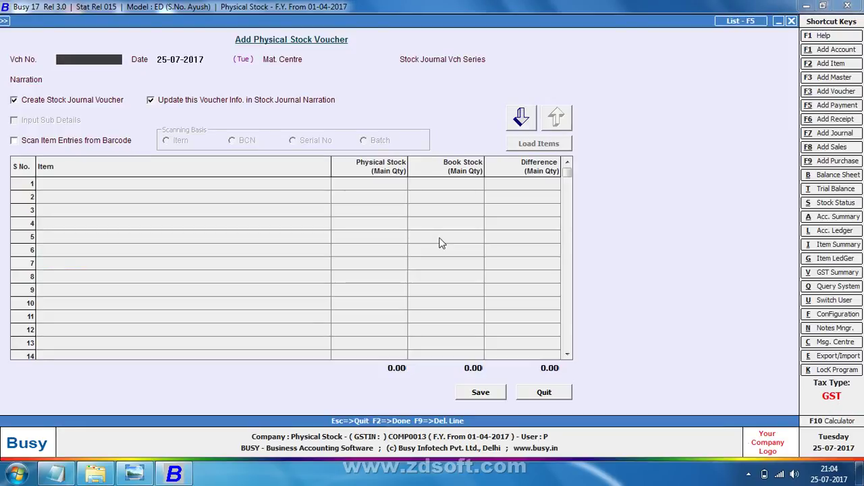
Enter voucher number 1234, date 01-07-2017, material centre Main Store and series Main
type("1234")
key("Return")
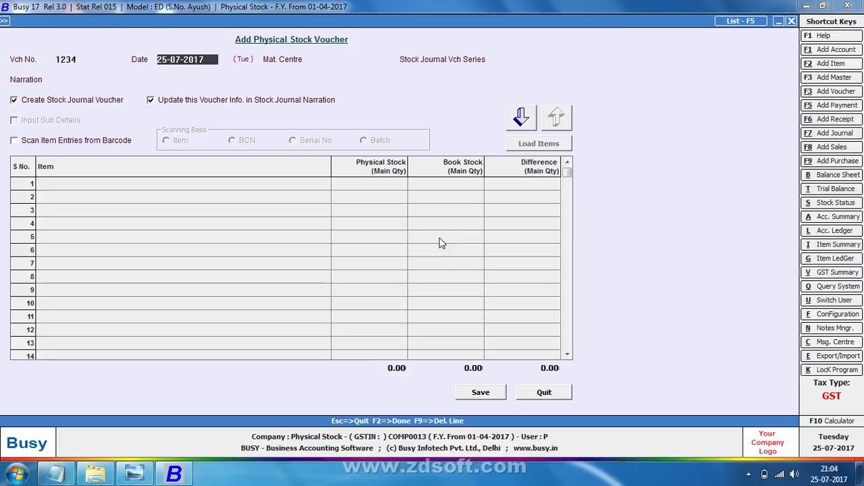
type("1-")
key("Return")
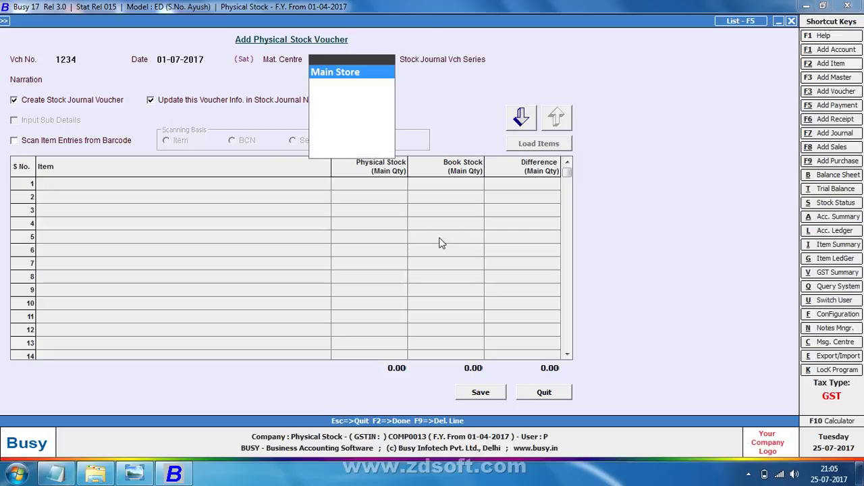
key("Return")
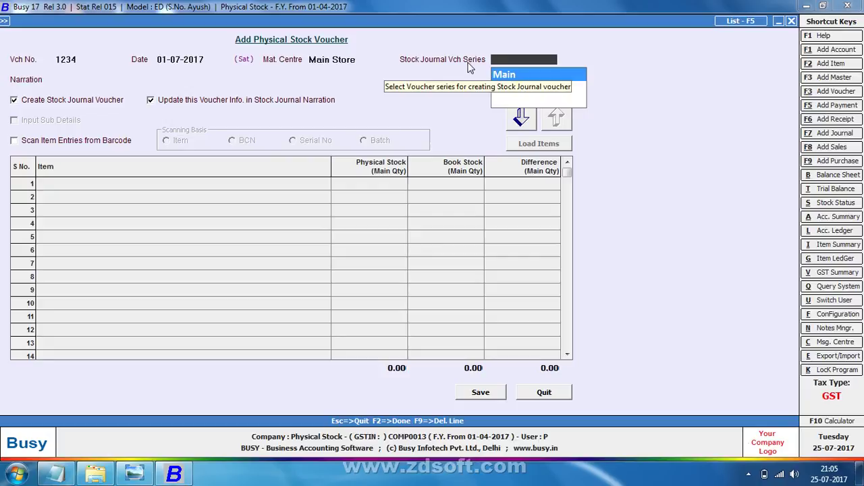
key("Return")
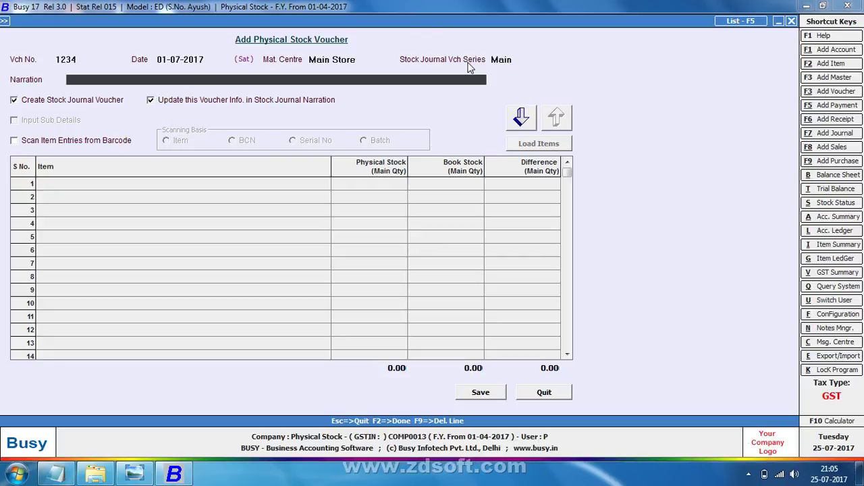
key("Return")
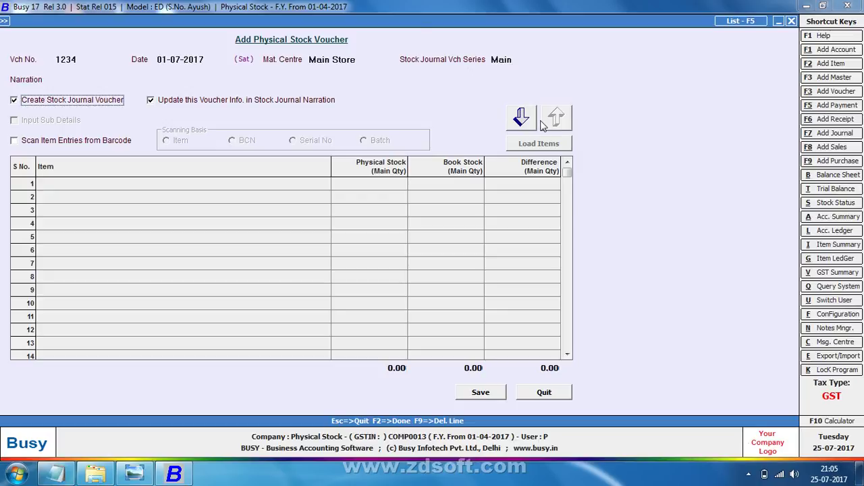
Add ITEM 01 in row 1 with physical stock 100 against book stock 90
left_click(531, 121)
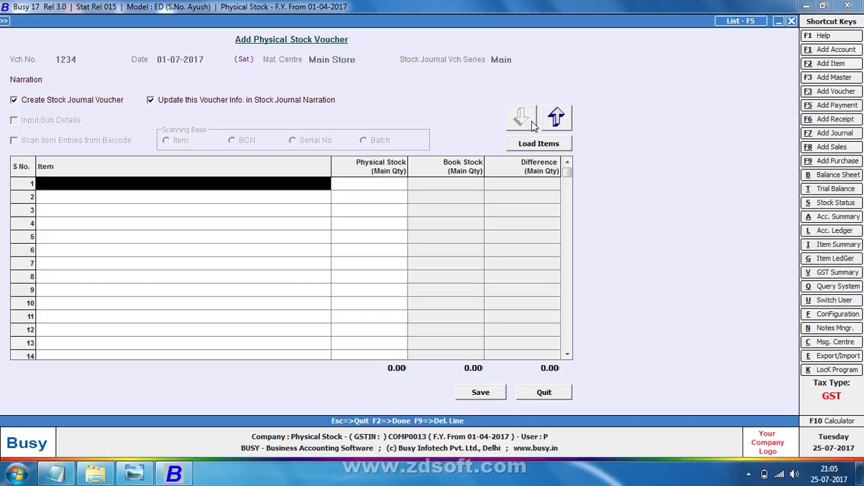
key("Return")
key("Return")
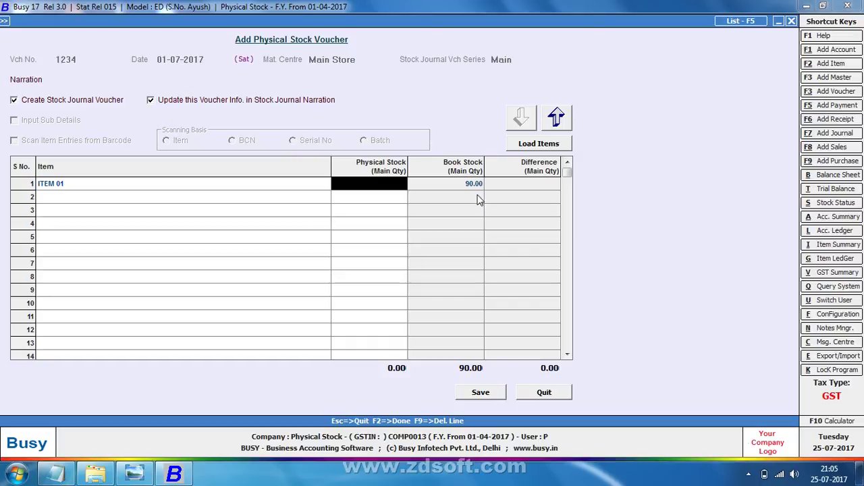
type("100")
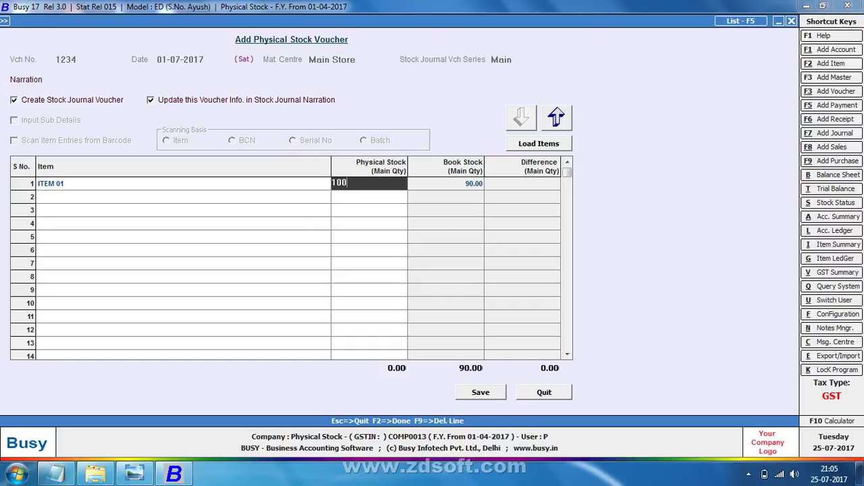
key("Return")
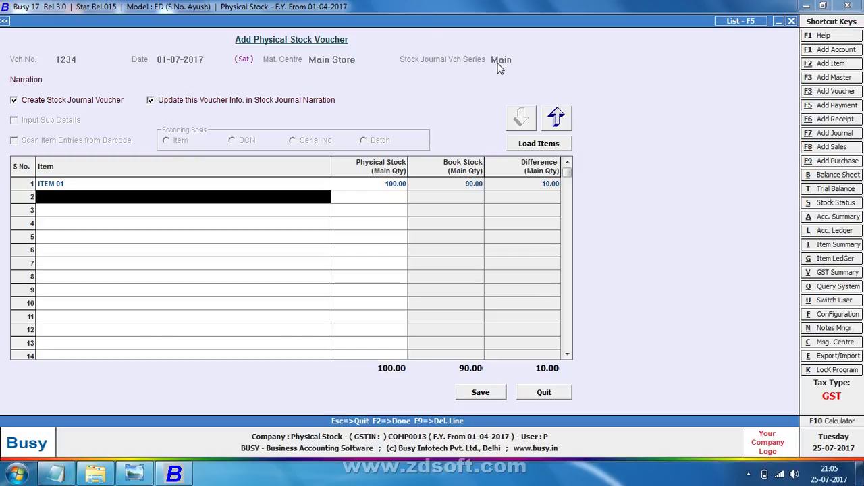
Change ITEM 01's physical count to 80 (difference -10.00) and save the voucher
left_click(377, 188)
type("0")
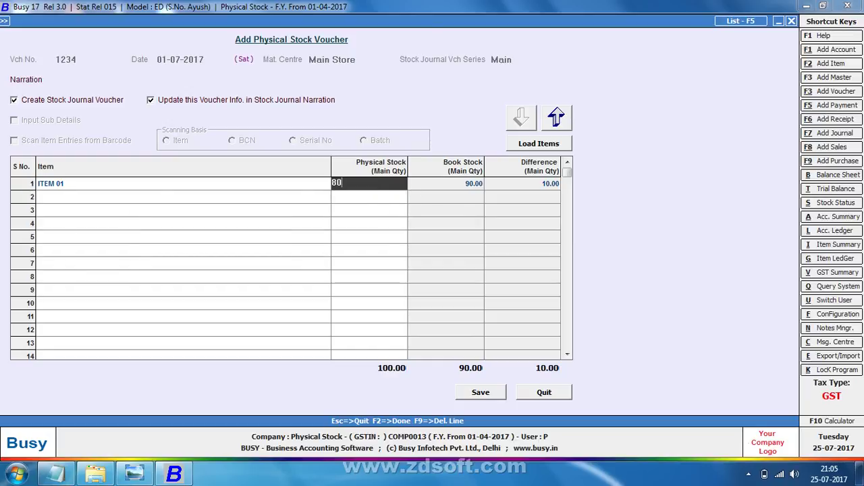
key("Return")
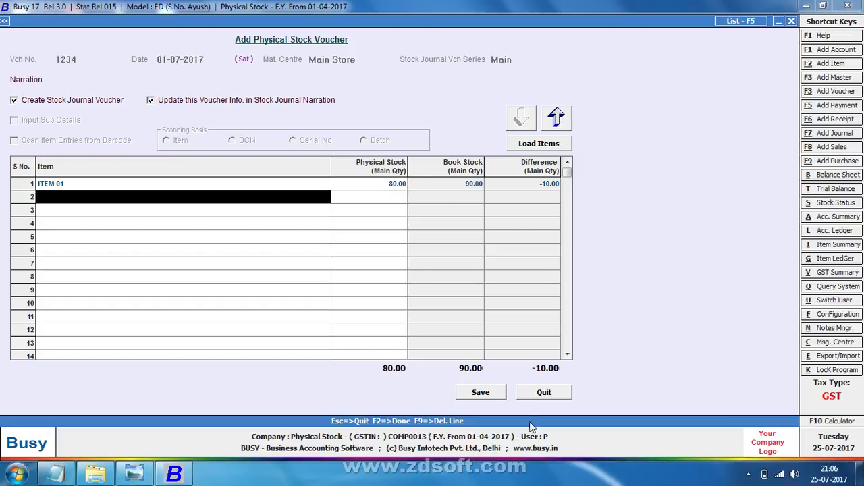
left_click(481, 392)
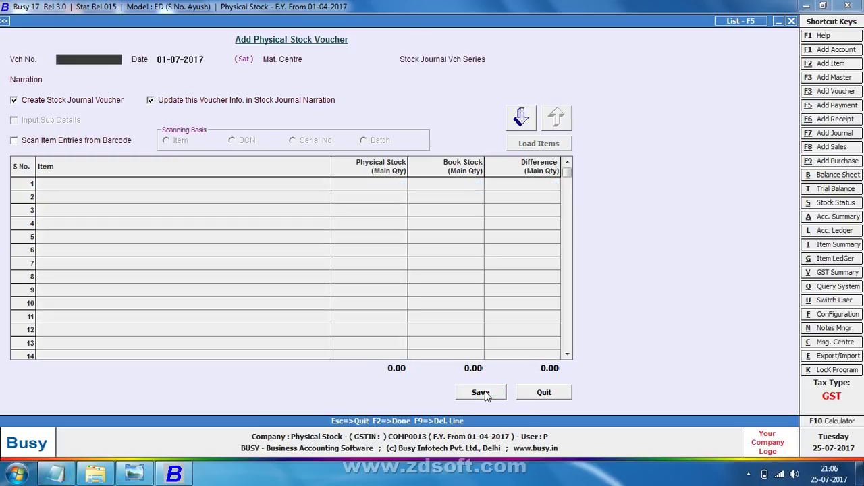
Run the Item Monthly Summary for ITEM 01 from April to July, closing at 80
key("Escape")
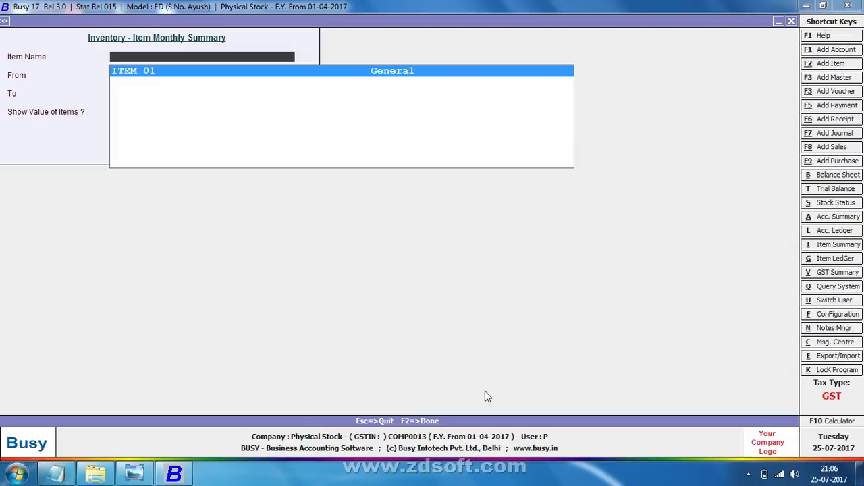
key("Return")
key("Return")
key("Return")
key("Return")
key("Return")
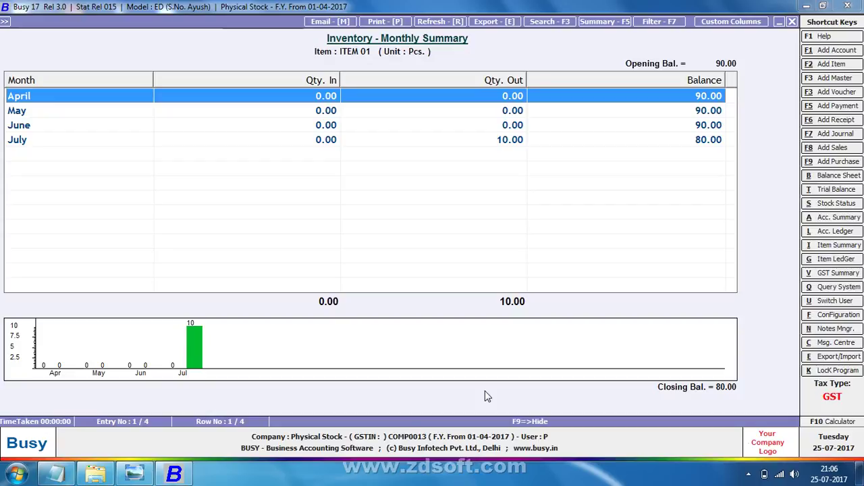
key("Escape")
key("Return")
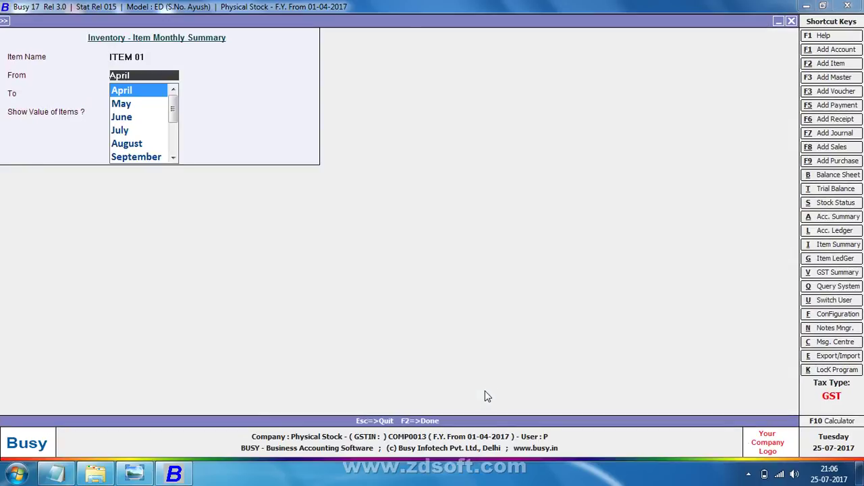
key("Return")
key("Return")
key("Return")
key("Return")
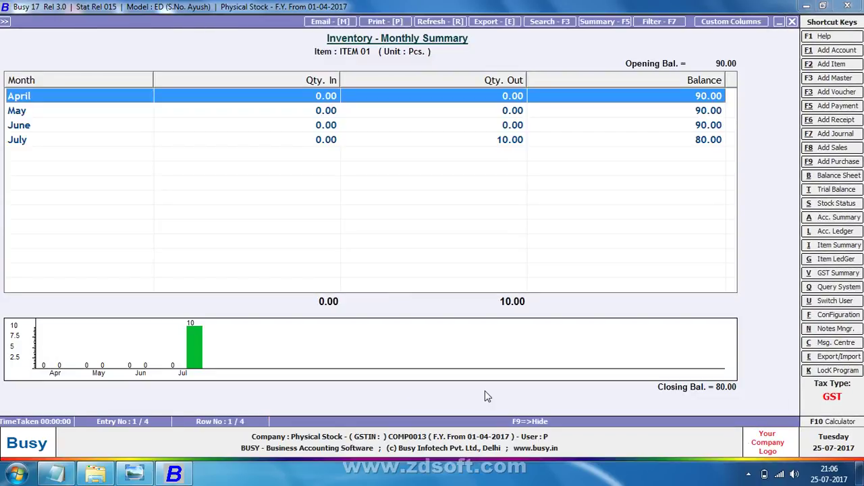
key("Return")
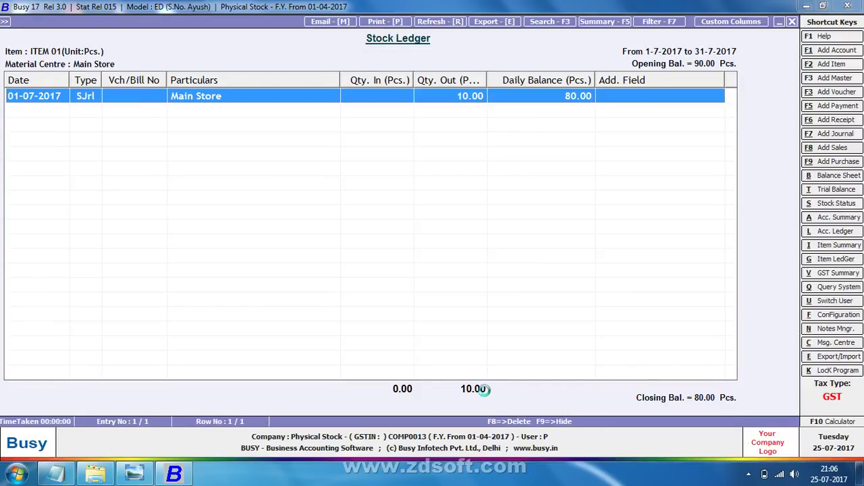
key("Return")
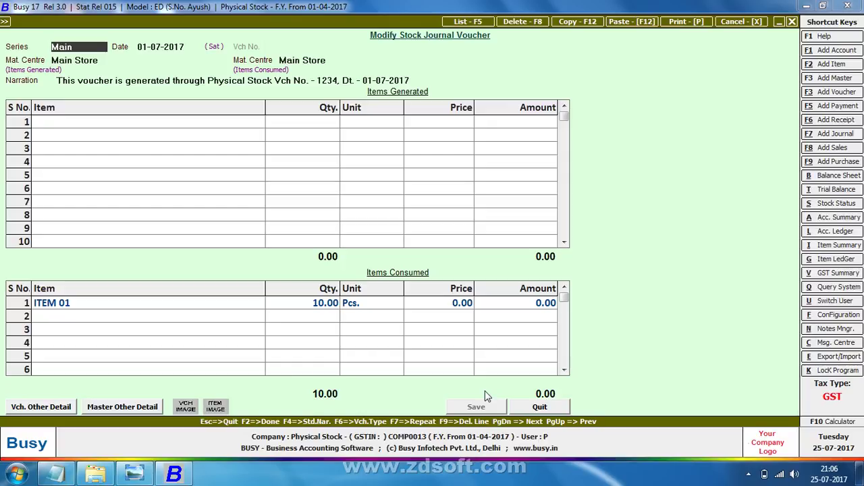
key("Escape")
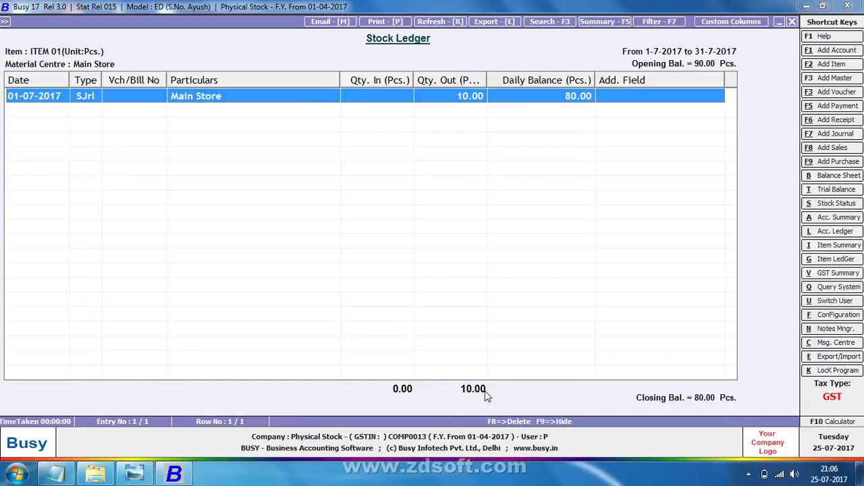
key("Escape")
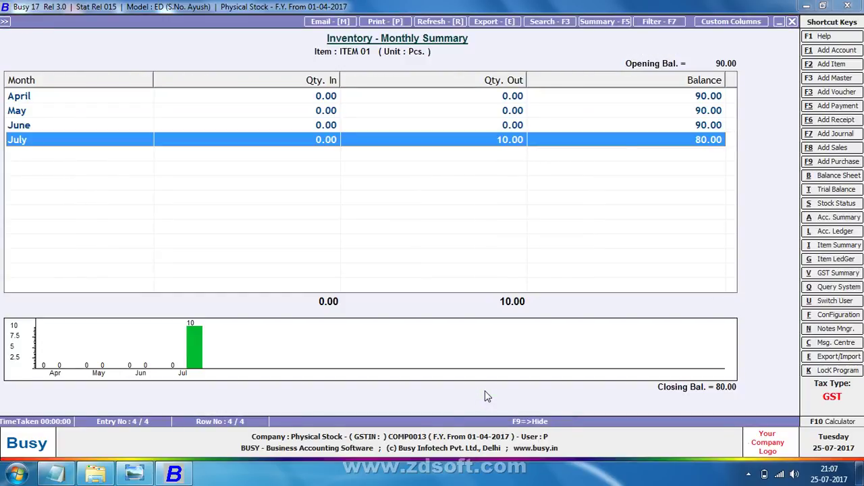
key("Escape")
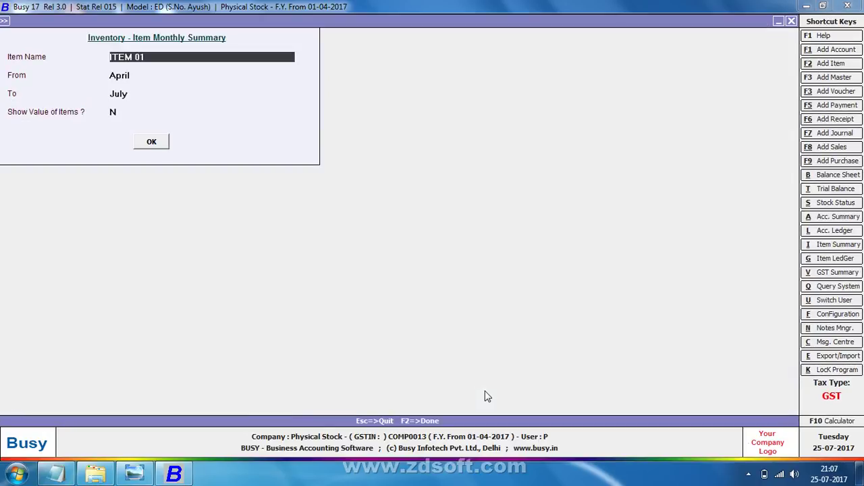
Set Show Value of Items to Y, rerun the summary and view the amount columns
key("Return")
key("Return")
key("Return")
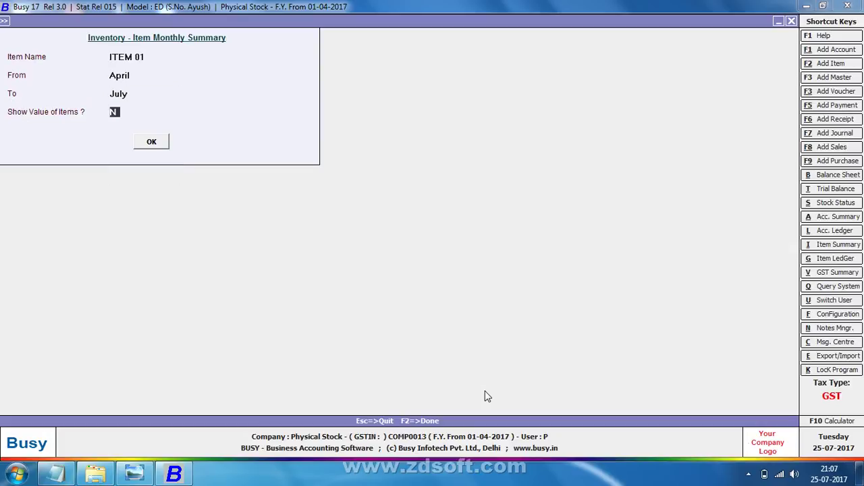
type("Y")
key("Return")
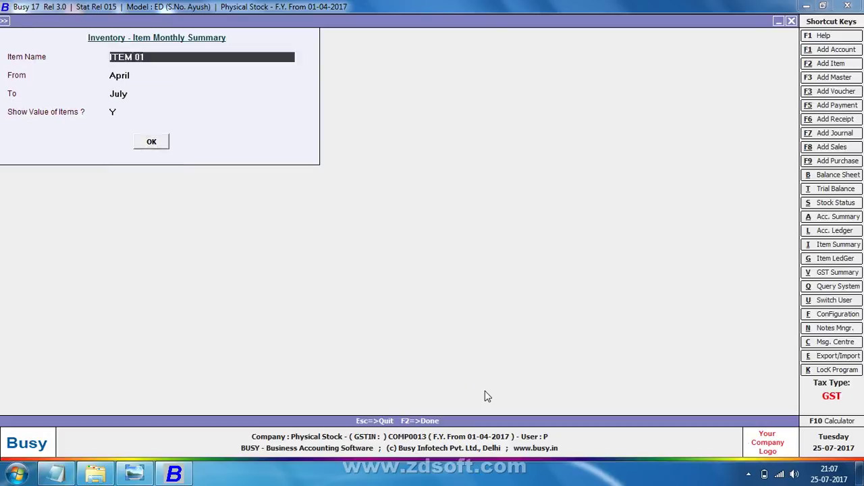
key("Right")
key("Right")
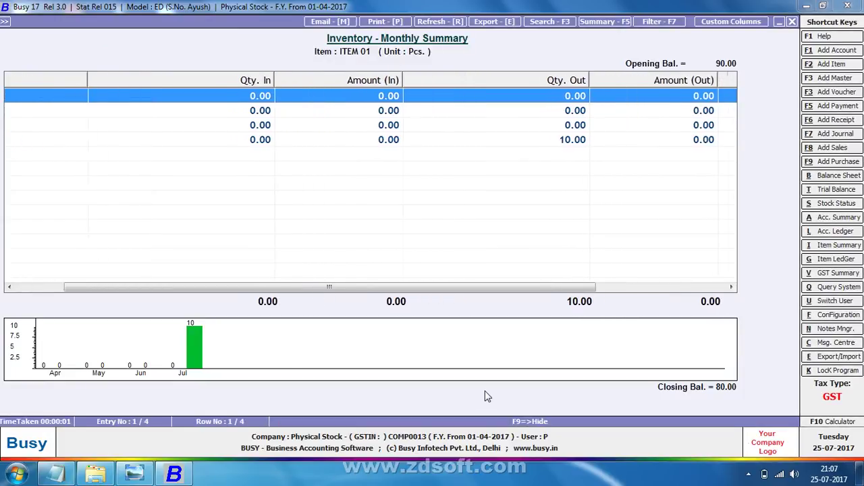
key("Down")
key("Down")
key("Down")
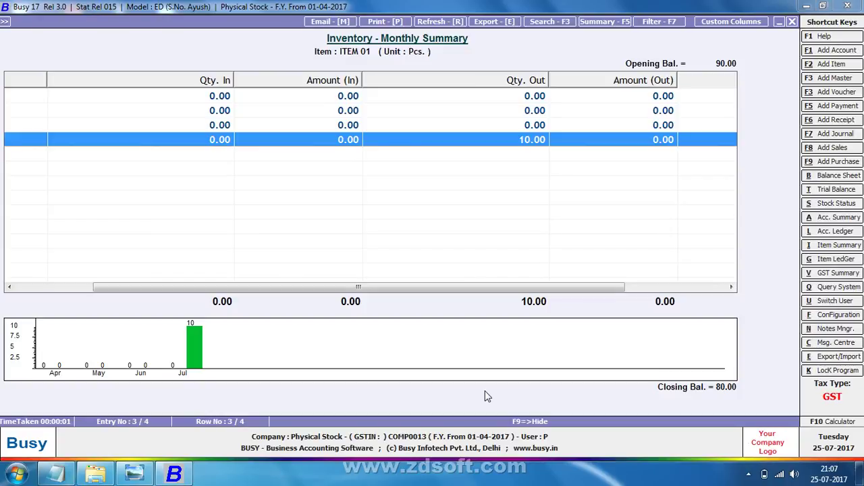
key("Escape")
key("Escape")
key("Escape")
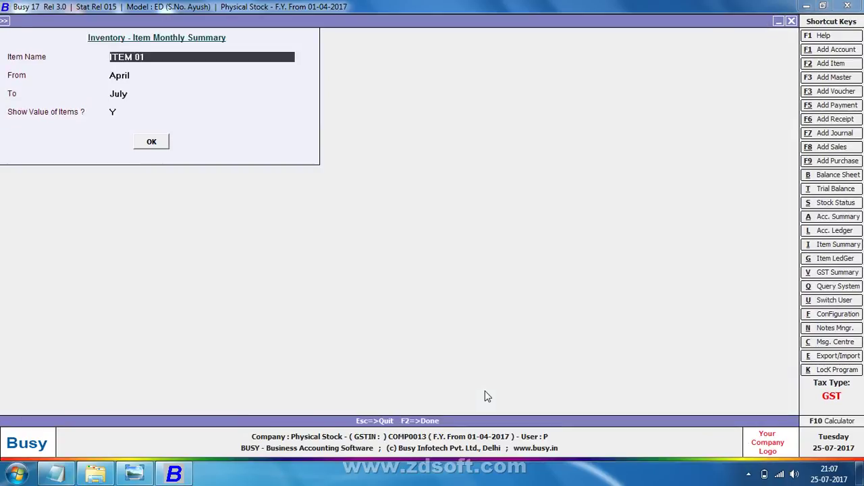
Quit the reports, open Physical Stock > Modify, dismiss the Invalid Data warning, then show the desktop
key("Return")
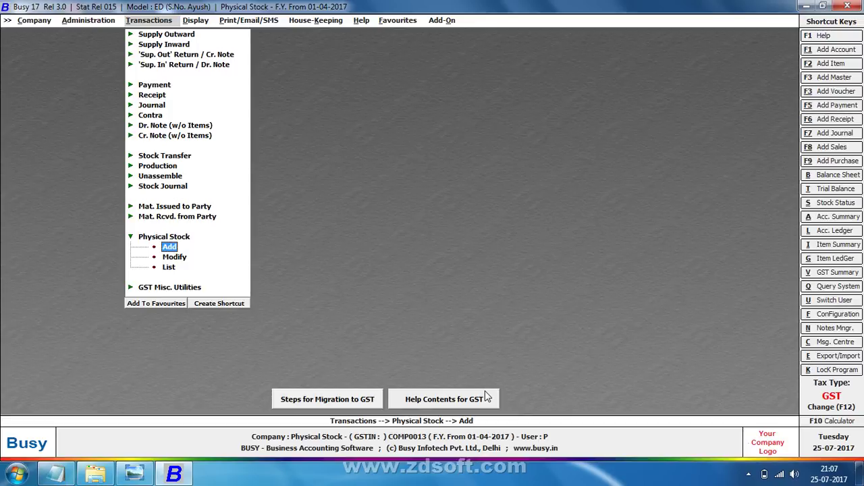
key("Left")
key("Right")
key("Down")
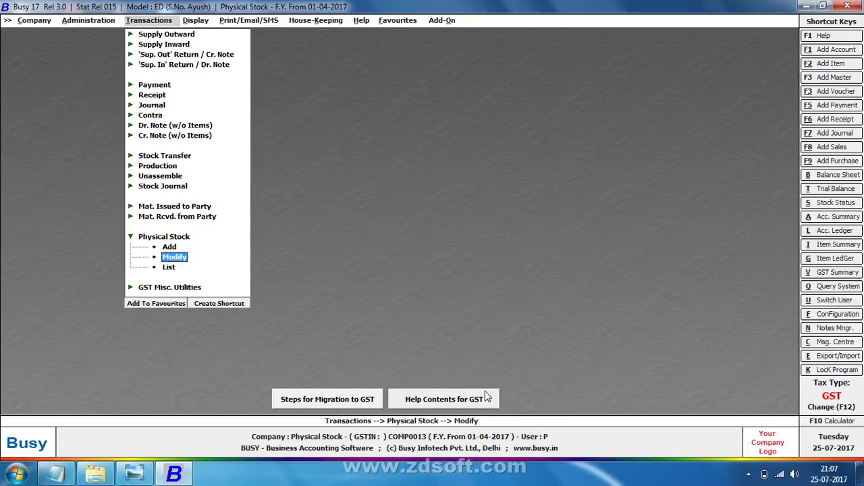
key("Return")
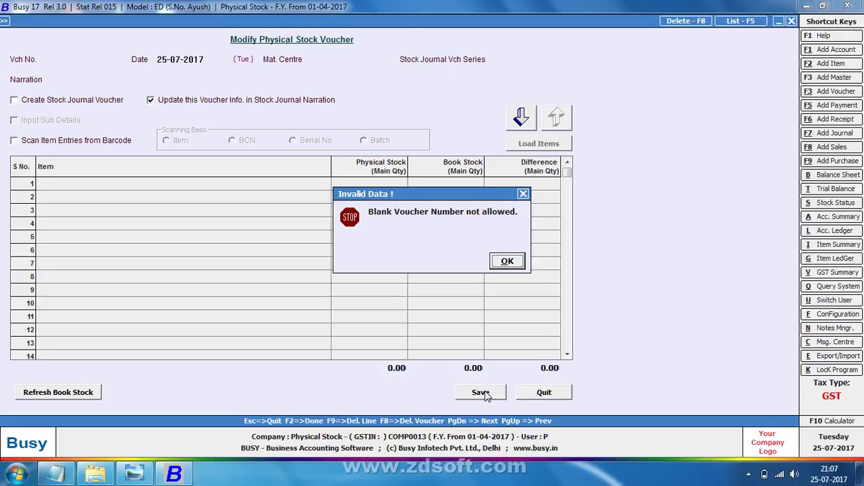
key("Return")
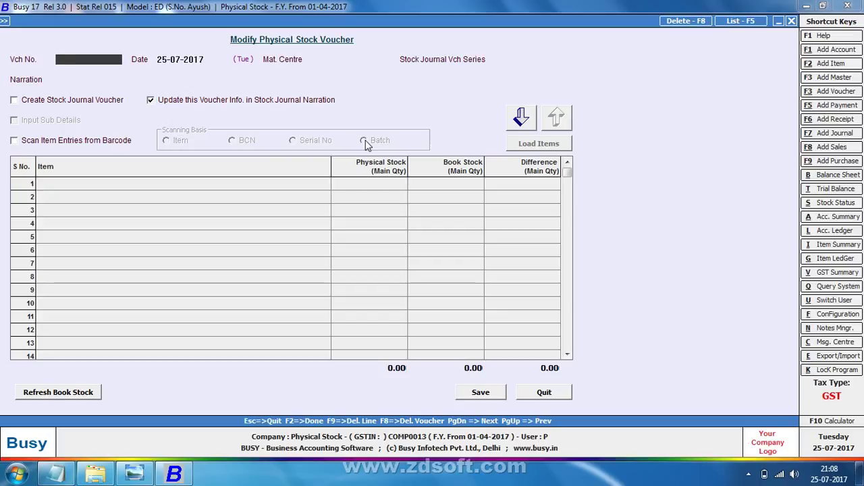
key("super+d")
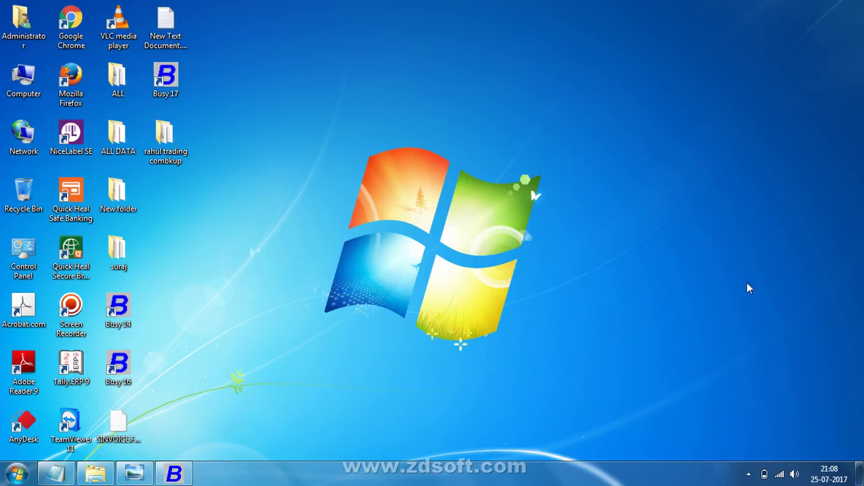
Open the ZD Soft Screen Recorder from the hidden tray icons and choose to close it
left_click(748, 474)
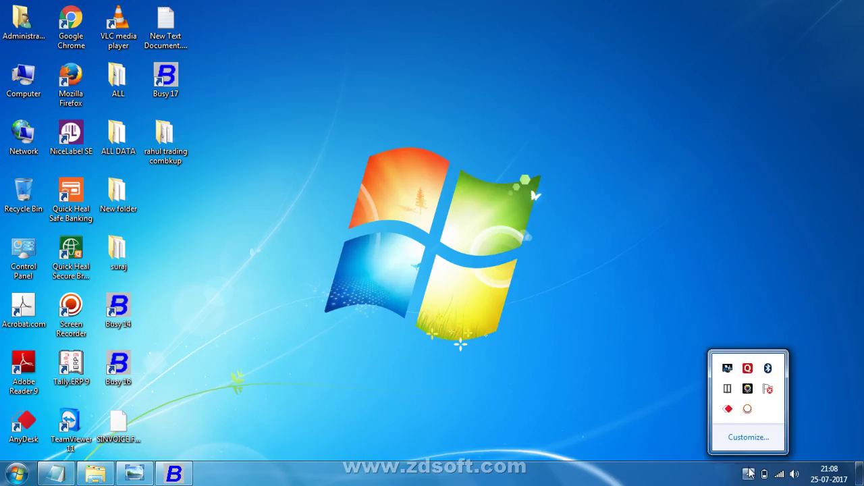
left_click(748, 410)
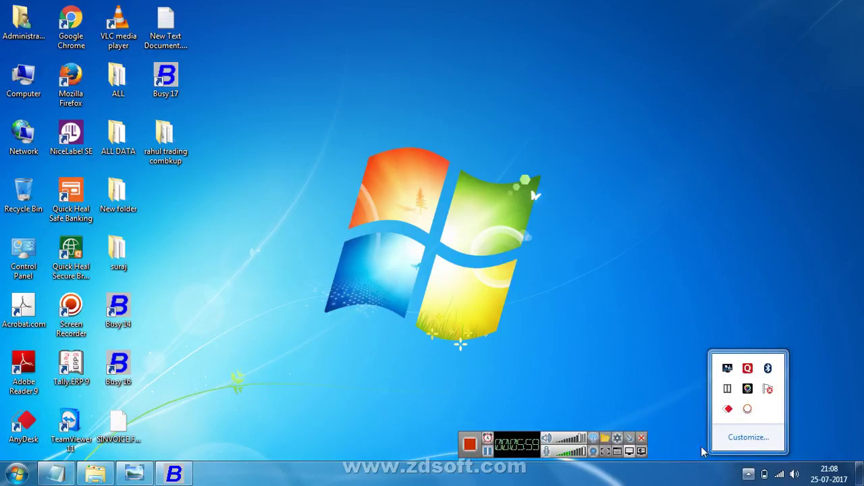
left_click(640, 440)
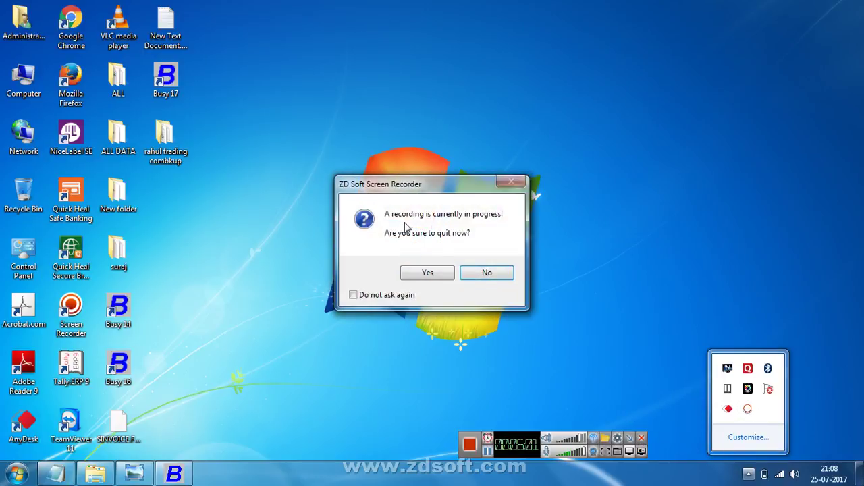